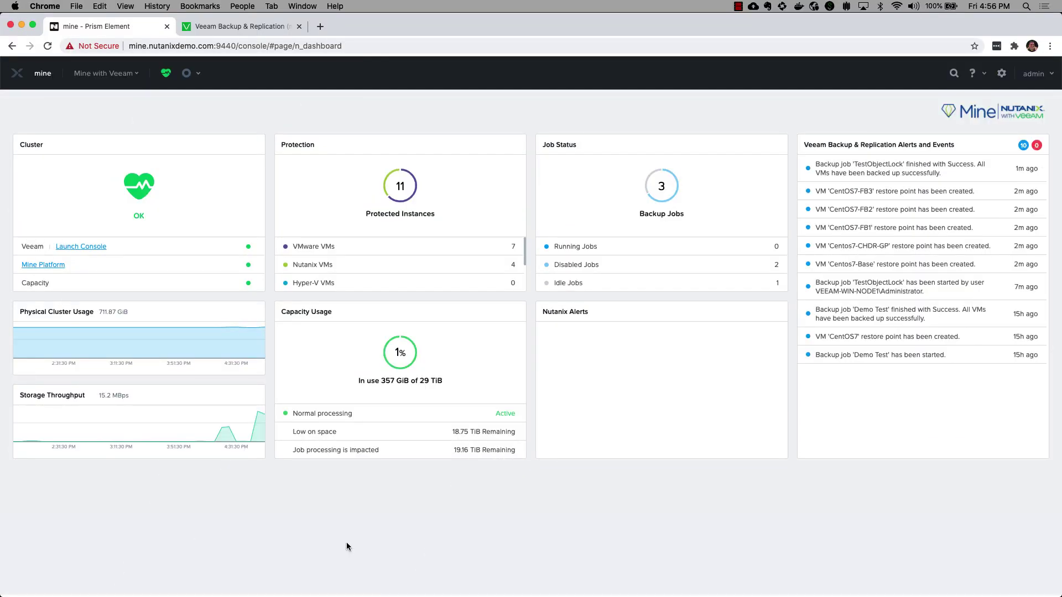
In the Veeam console, start a new backup job named 'MineVeeamPerformance'
click(238, 26)
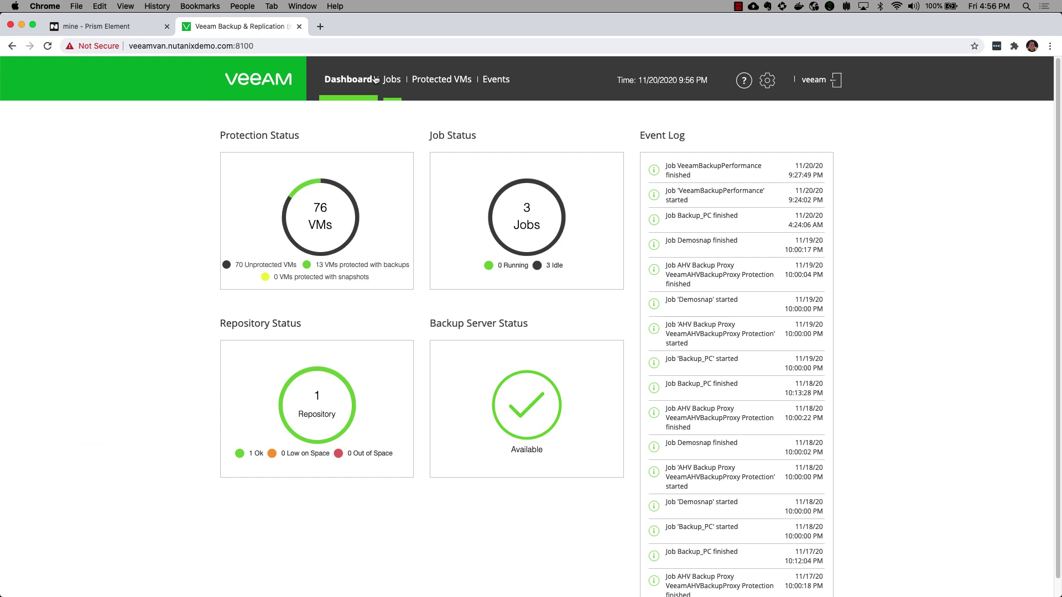
click(400, 84)
click(240, 191)
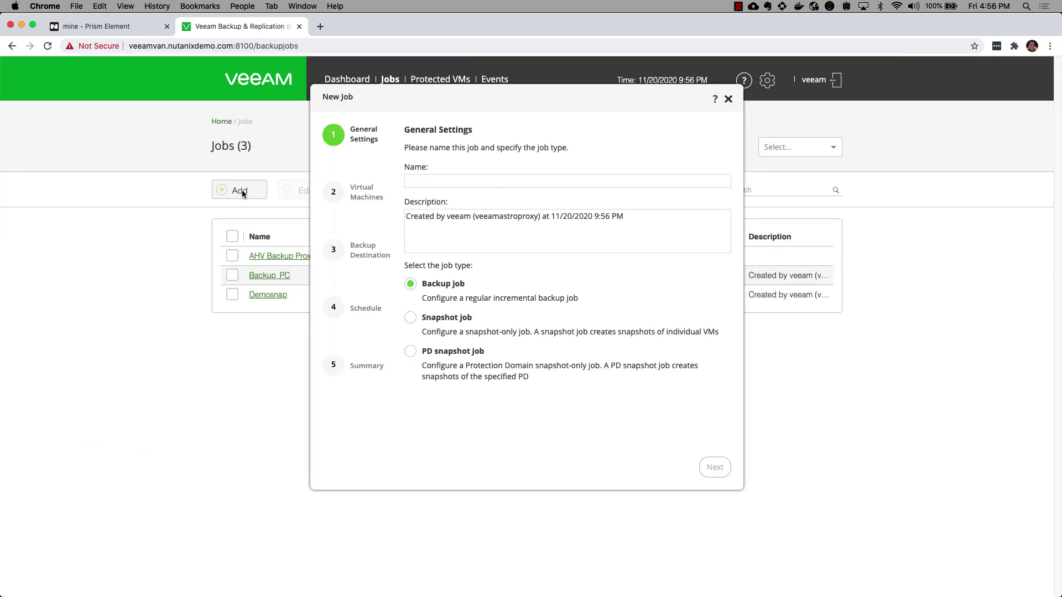
click(420, 182)
text(MineVeeamPe)
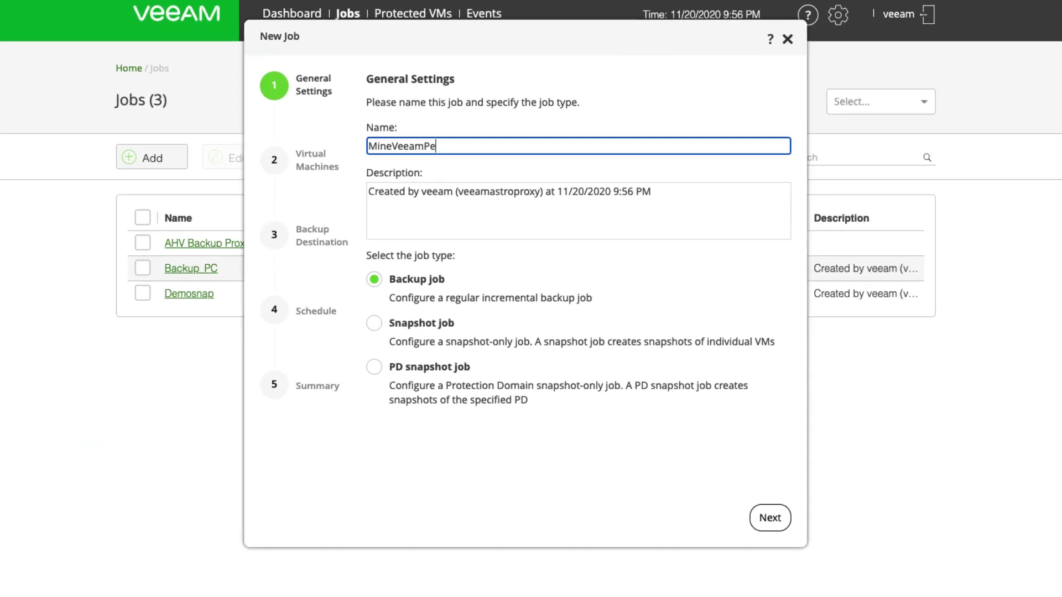
text(rformance)
click(766, 522)
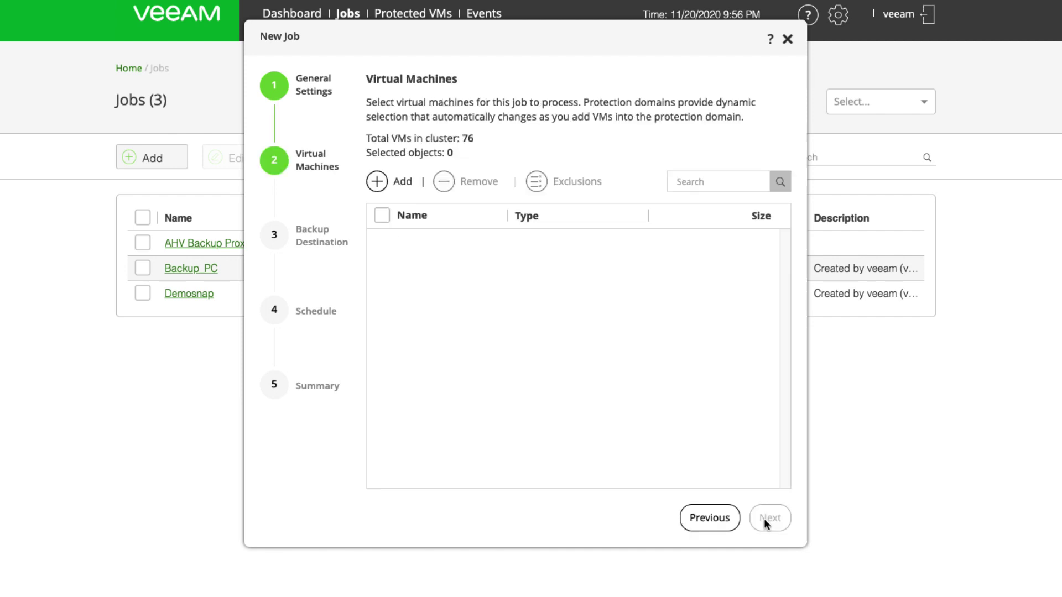
Add VMs BackMeUpPlz, CentOS7-FB3_LAB and CentOS7-FB3_Test from the Astro-AHV cluster to the job
click(376, 181)
click(371, 174)
click(387, 249)
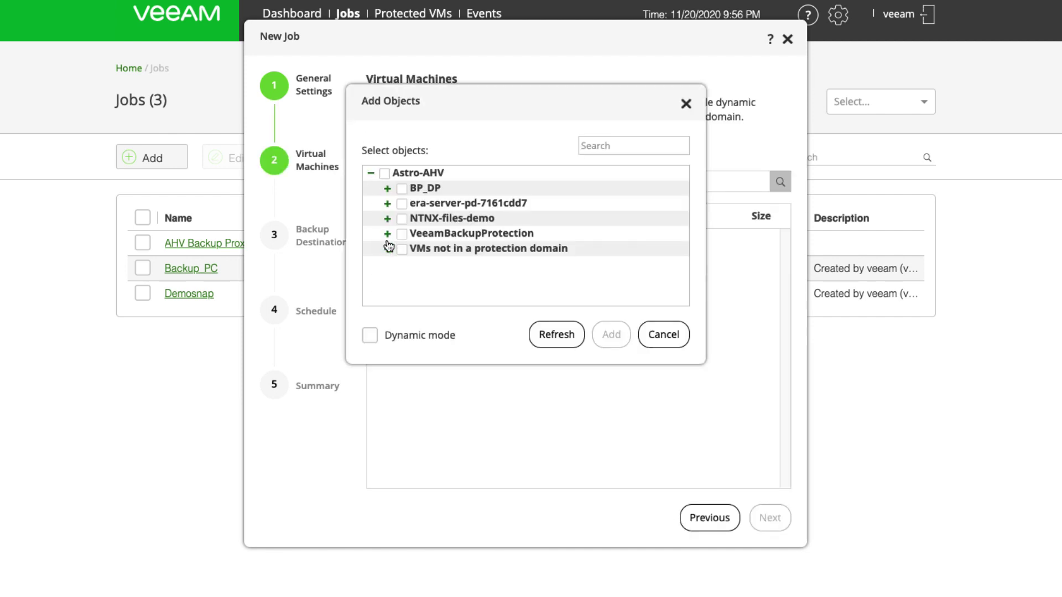
scroll(422, 276, down, 2)
click(422, 288)
scroll(422, 292, down, 1)
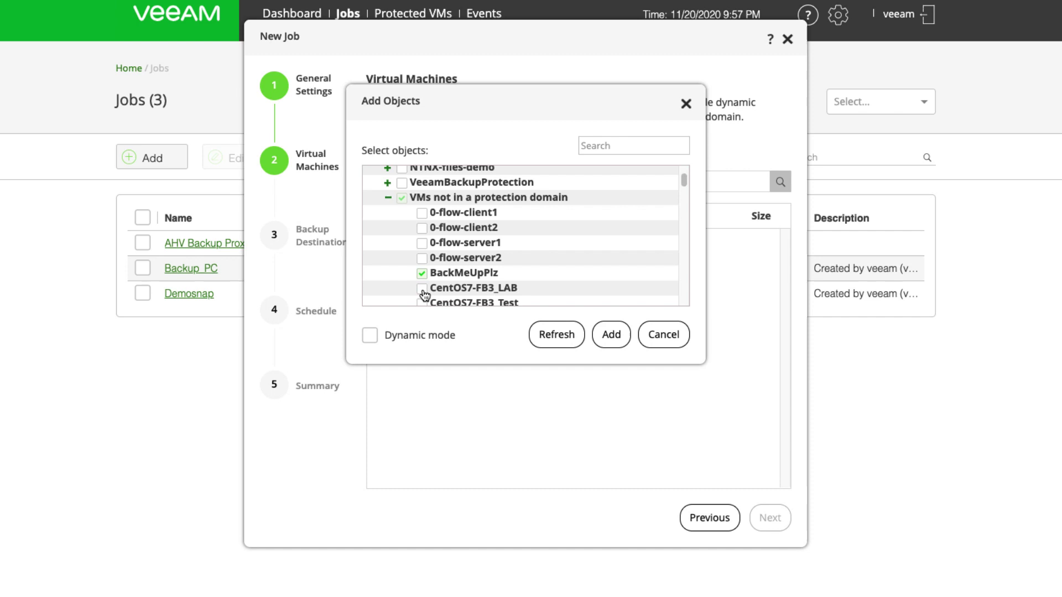
click(422, 288)
click(422, 302)
scroll(426, 301, down, 3)
click(611, 334)
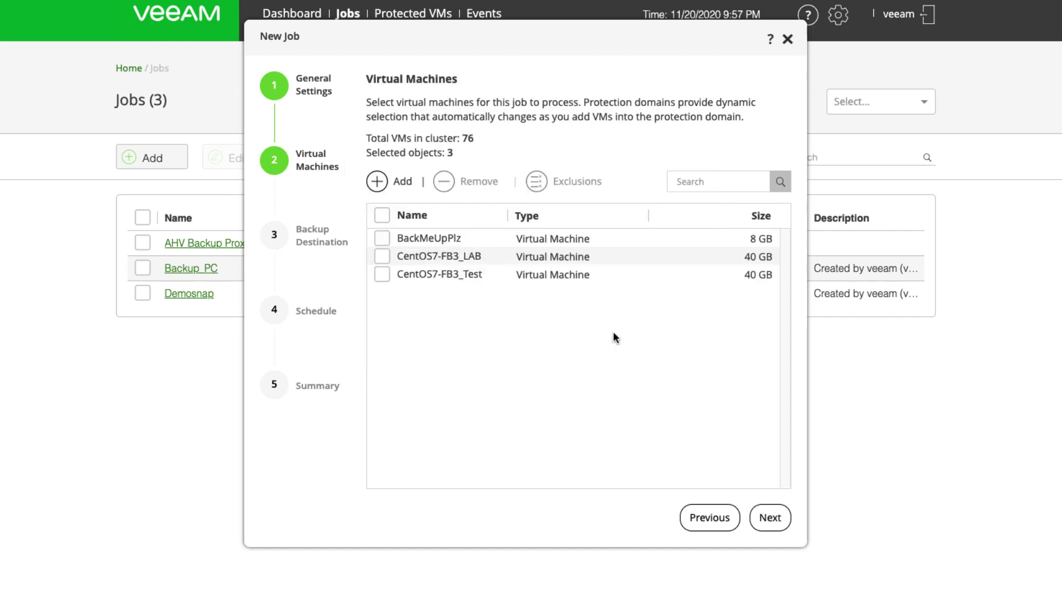
Keep the scale-out repository and default schedule, then save the job and run it immediately
click(784, 525)
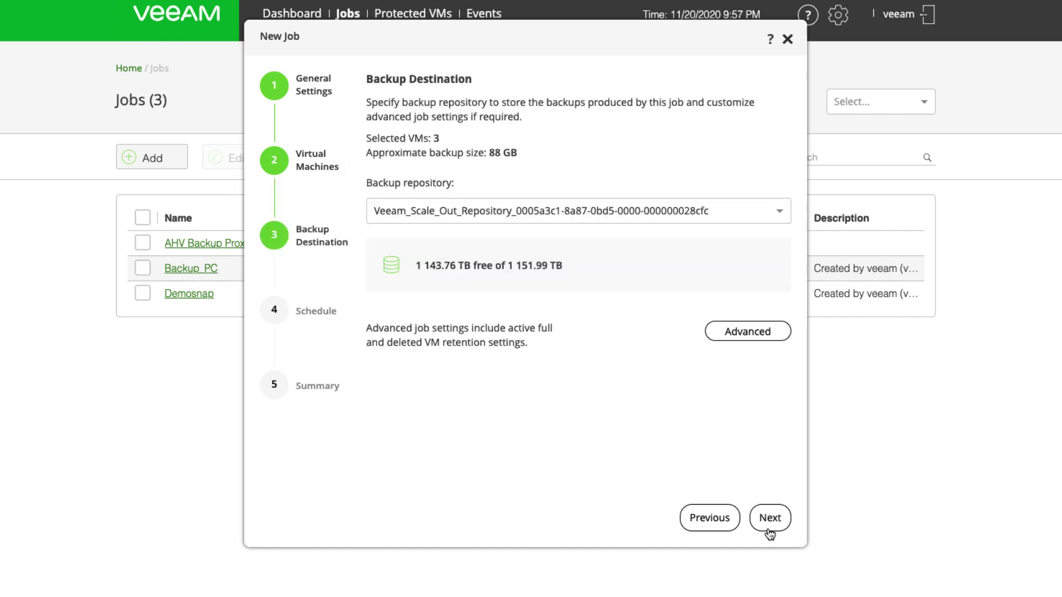
click(770, 528)
click(770, 528)
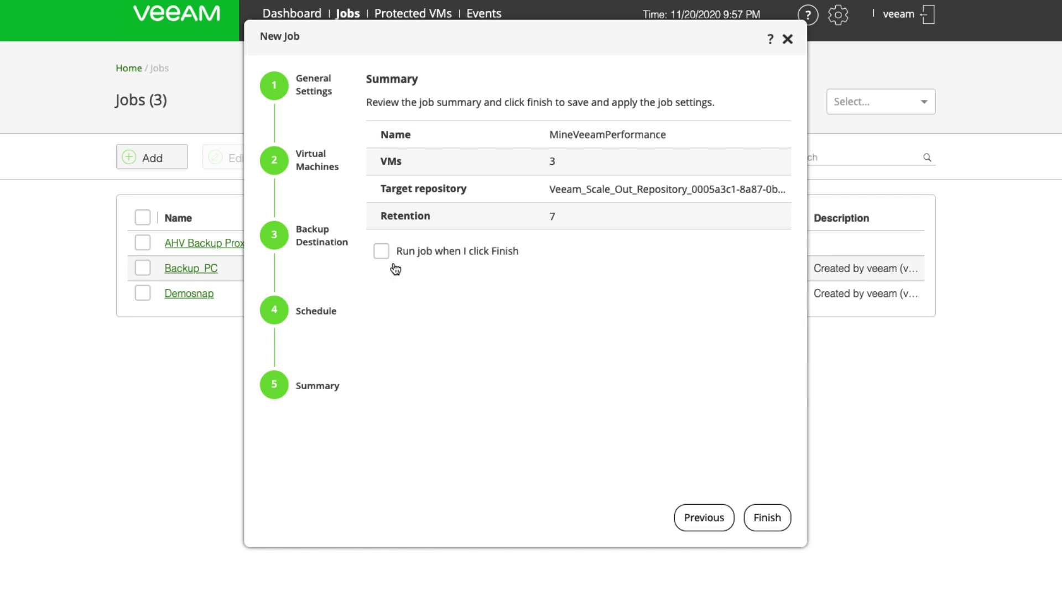
click(387, 251)
click(770, 526)
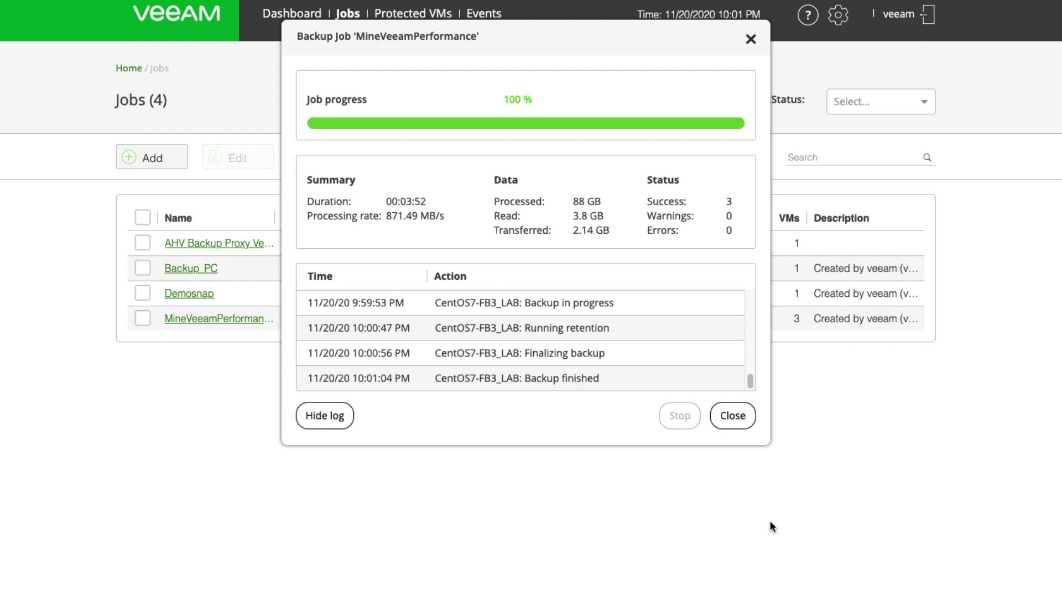
Close the finished MineVeeamPerformance job window and go back to the Prism Element dashboard
click(742, 430)
click(101, 27)
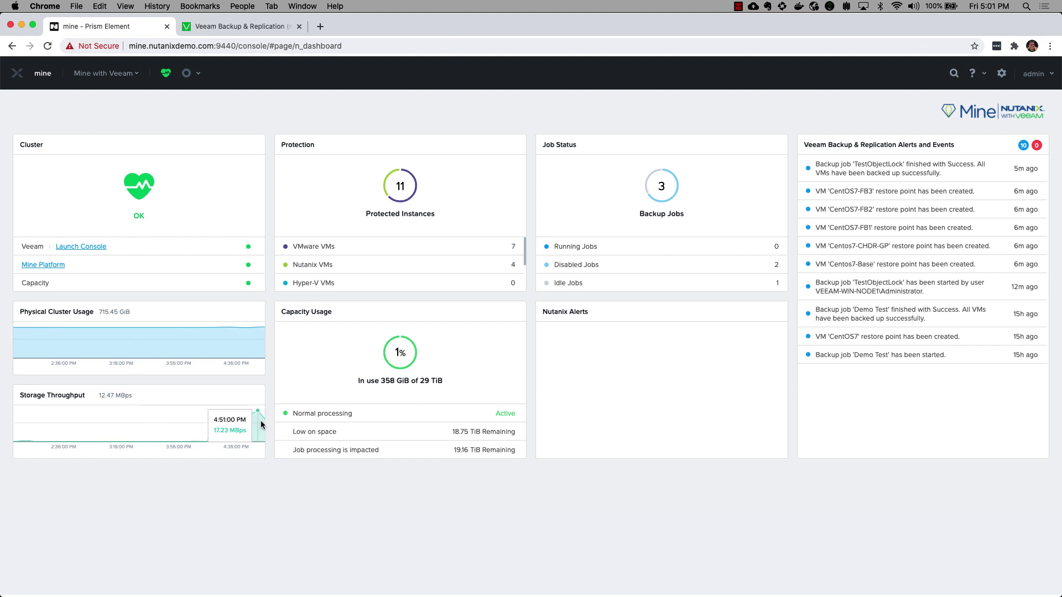
Show the Analysis charts for the last 3 Hours with the time marker on the latest backup spike
click(107, 73)
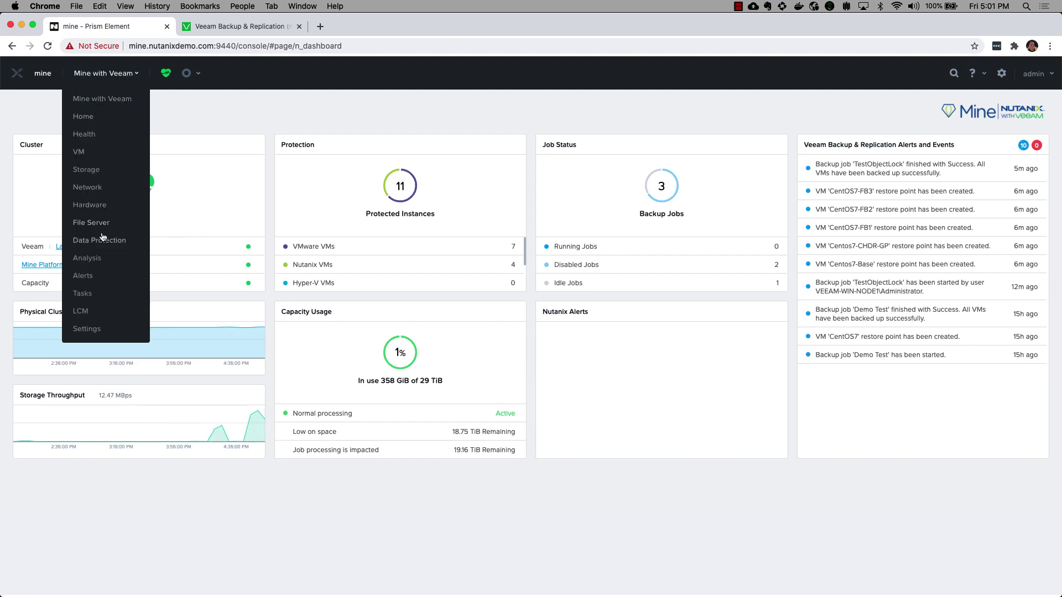
click(88, 260)
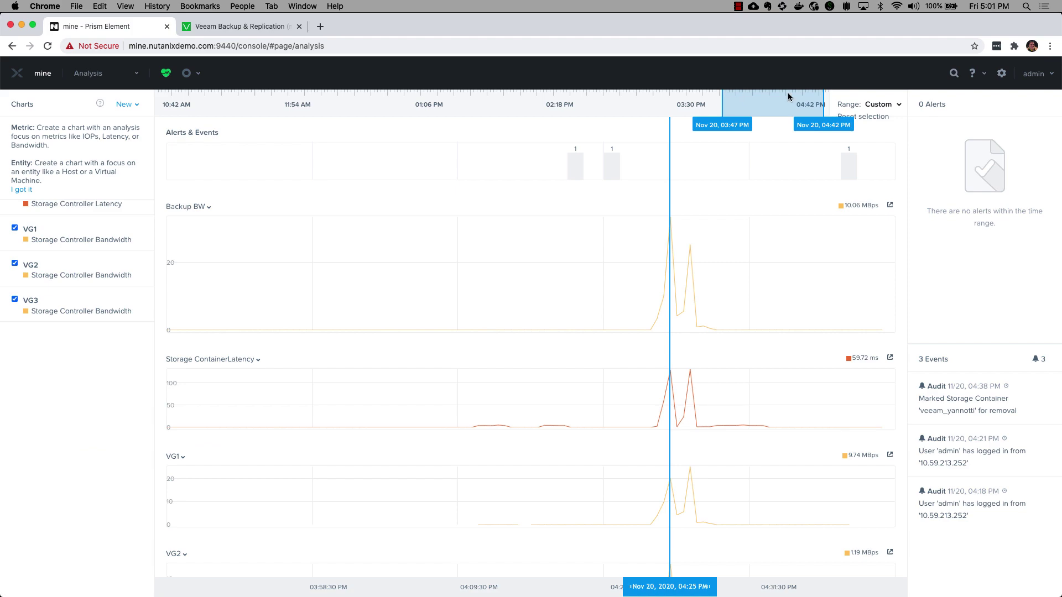
click(878, 105)
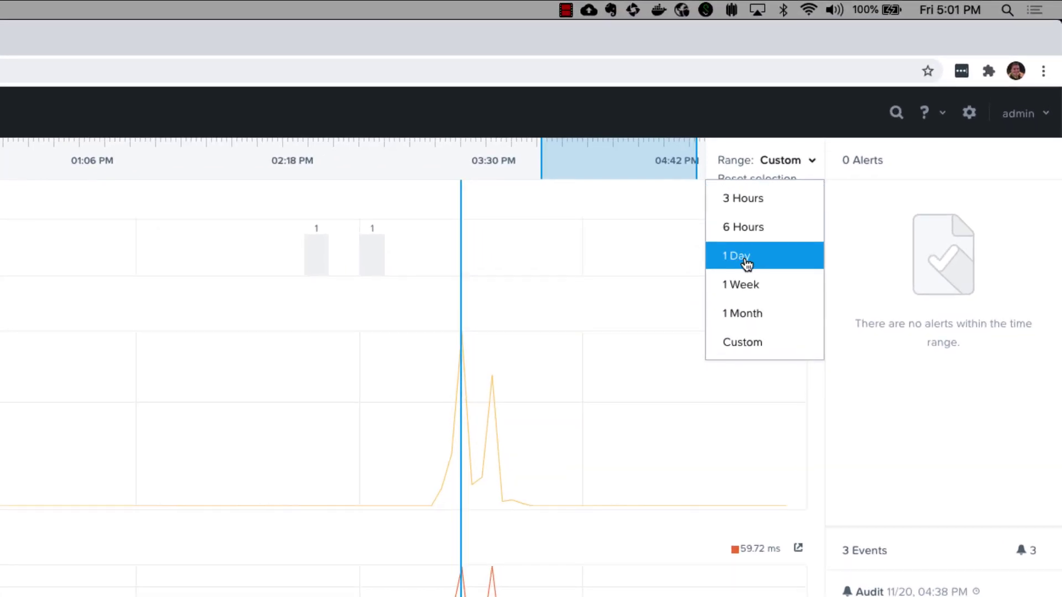
click(767, 207)
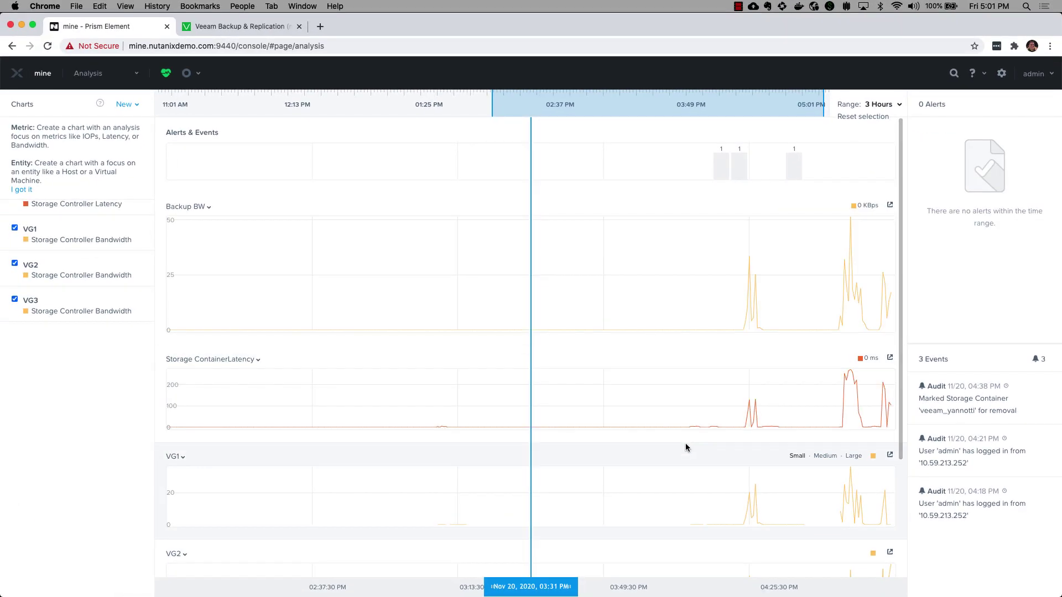
mouse_move(580, 586)
mouse_down()
mouse_move(544, 588)
mouse_move(851, 588)
mouse_up()
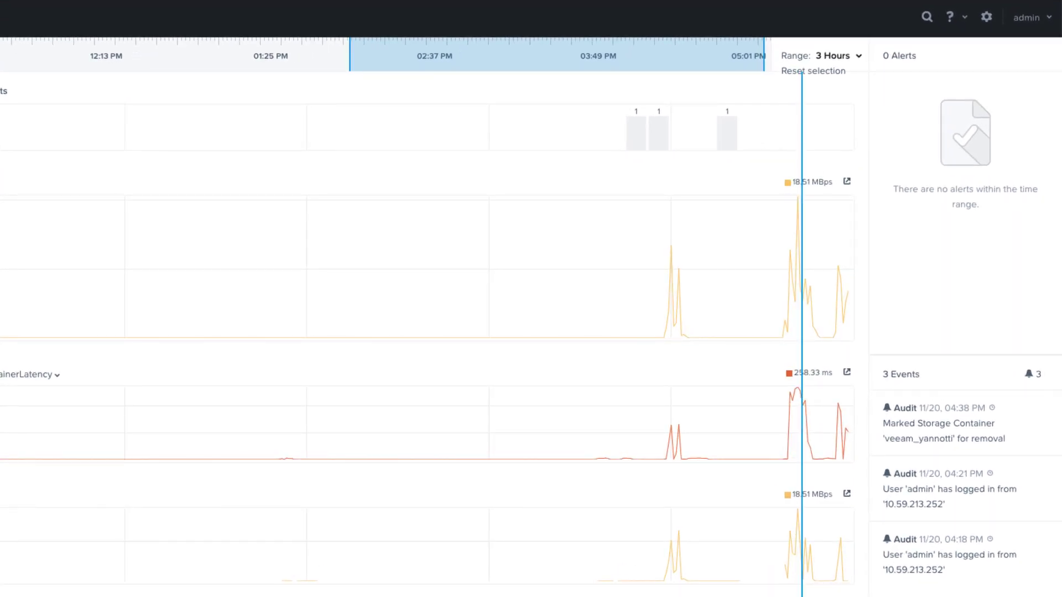
scroll(690, 588, down, 4)
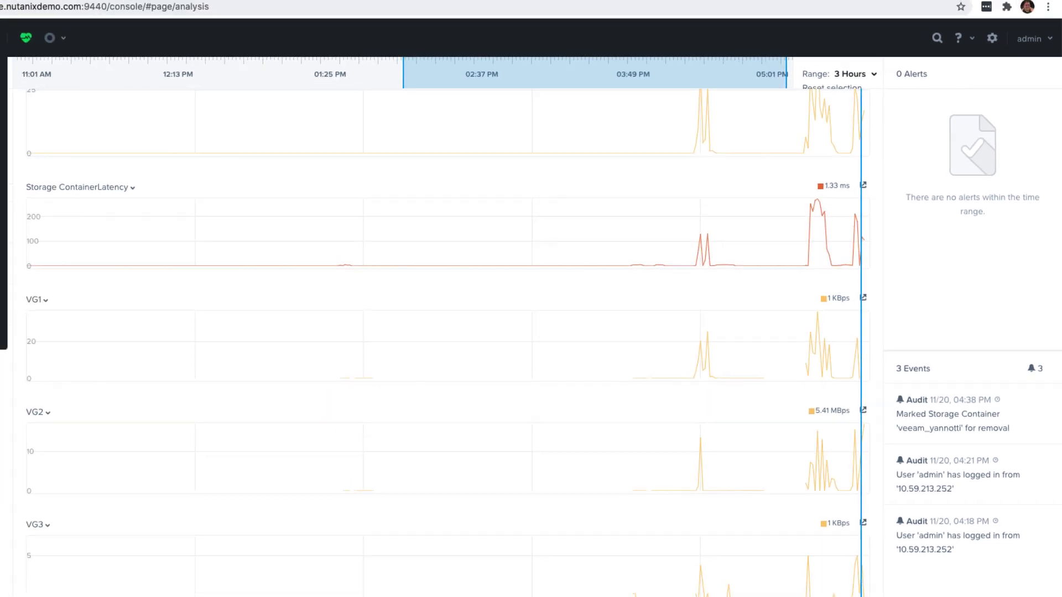
List the volume groups in the storage table and return to their first page
click(81, 173)
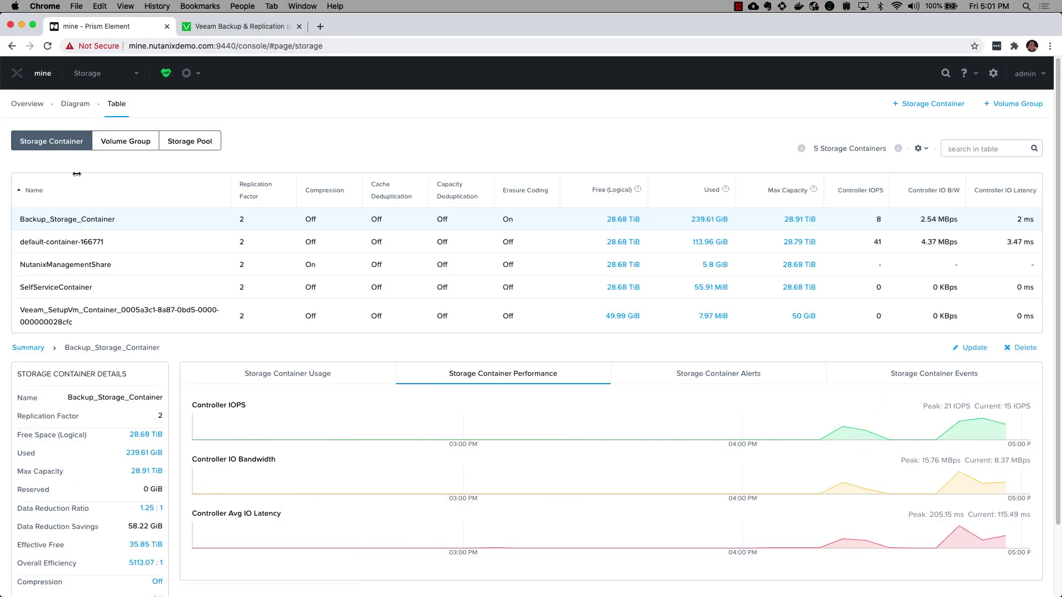
click(126, 141)
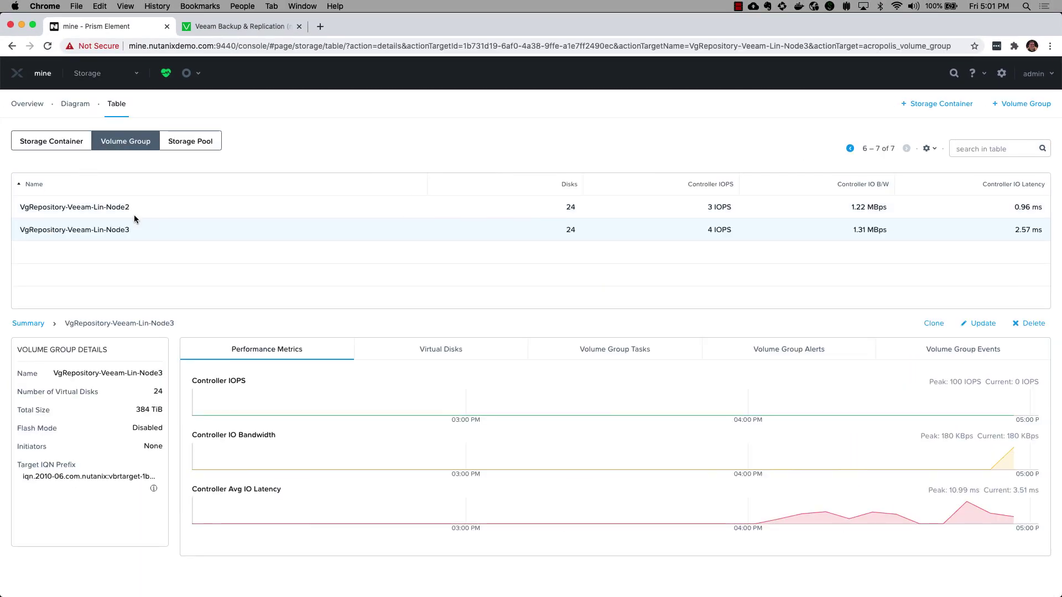
click(850, 149)
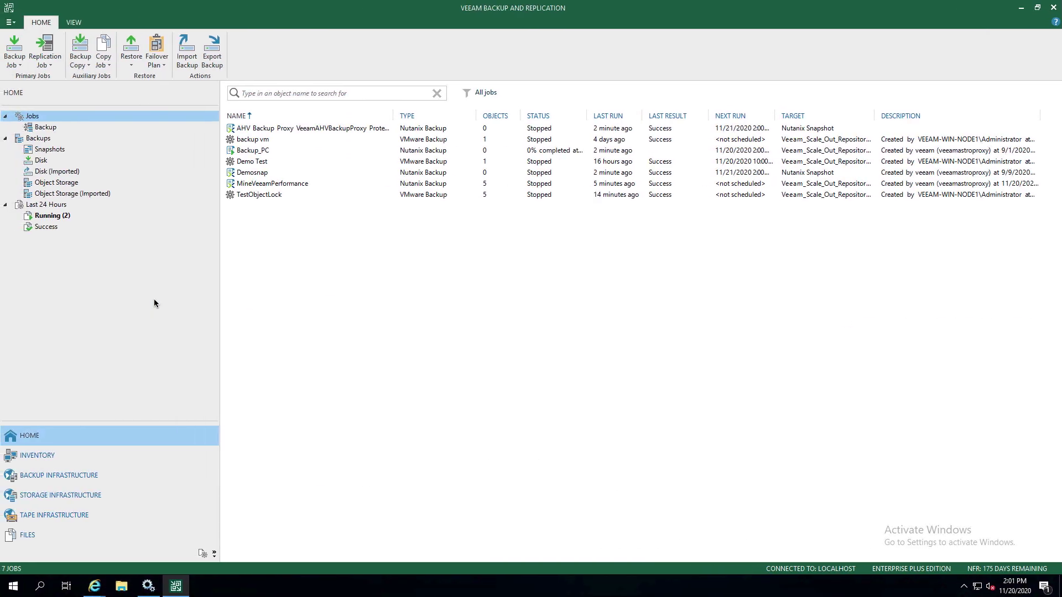
Open Backup Infrastructure and select the scale-out repository to display its four extents
click(52, 475)
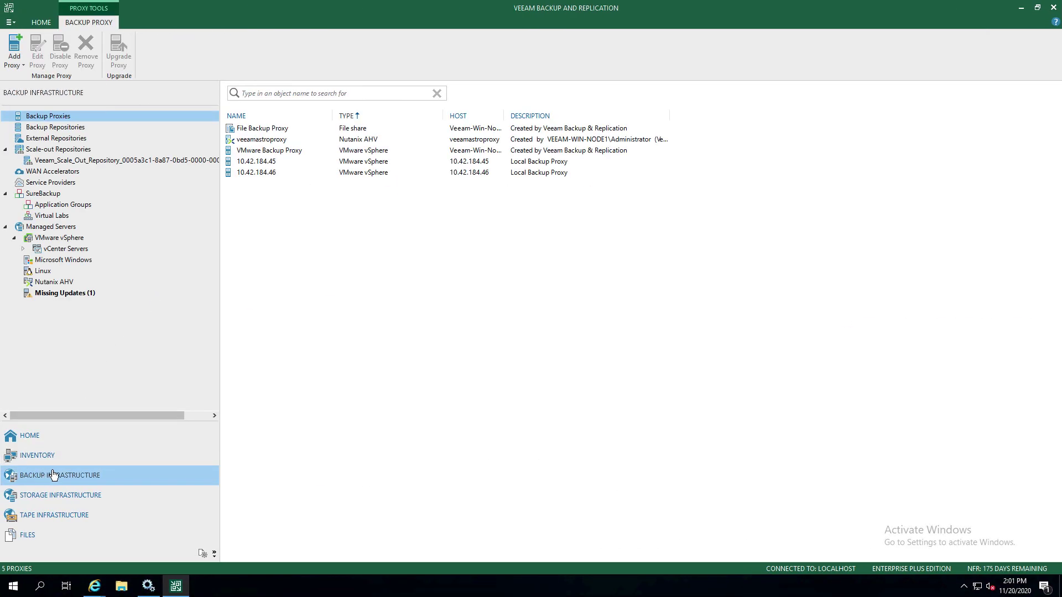
click(65, 160)
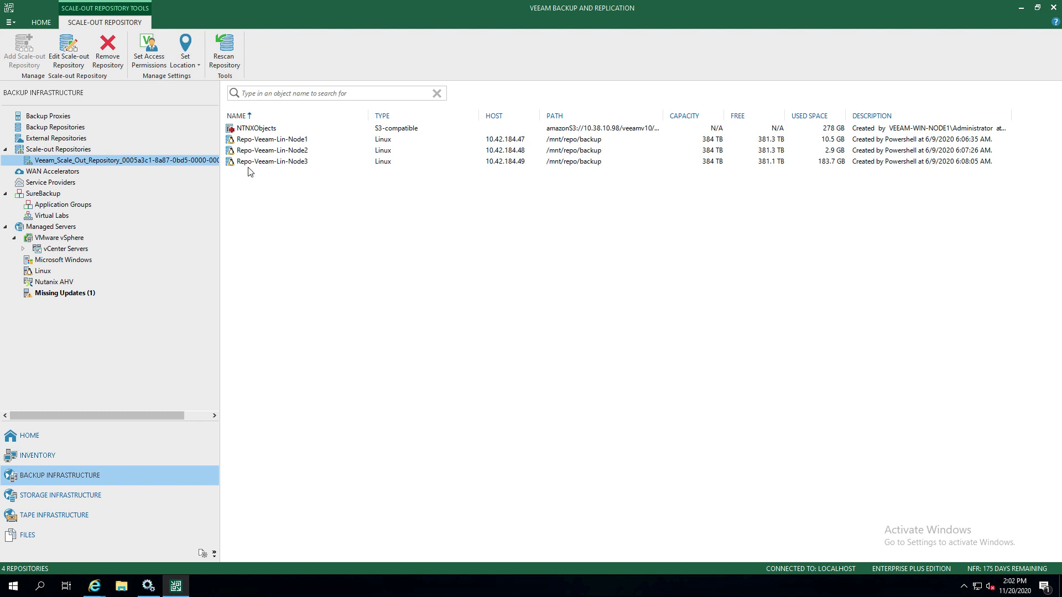
Open Repo-Veeam-Lin-Node1's properties and advance past the Name and Server pages
click(254, 142)
right_click(254, 142)
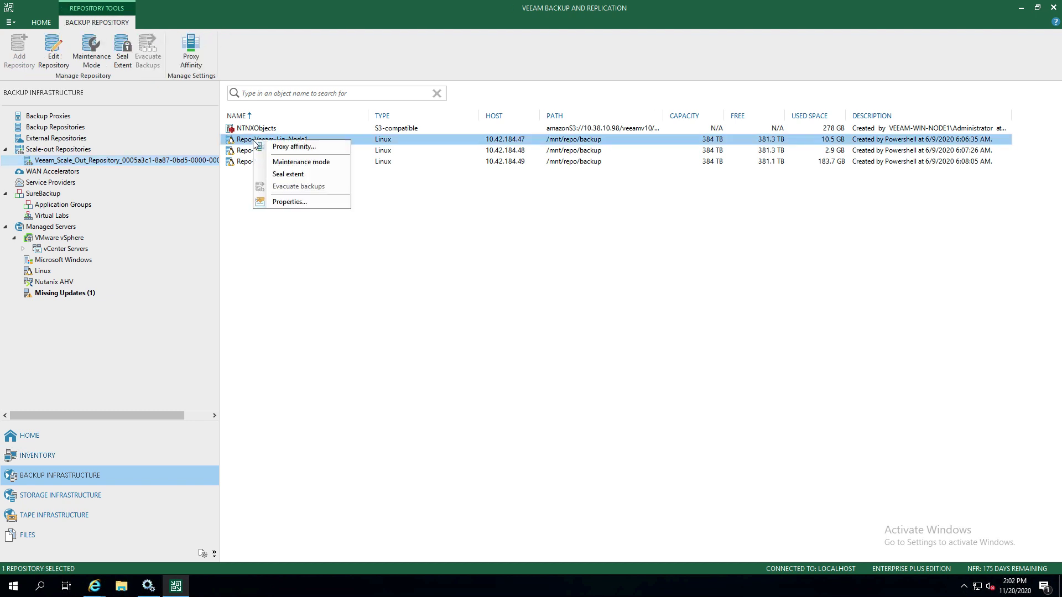
click(280, 203)
click(631, 469)
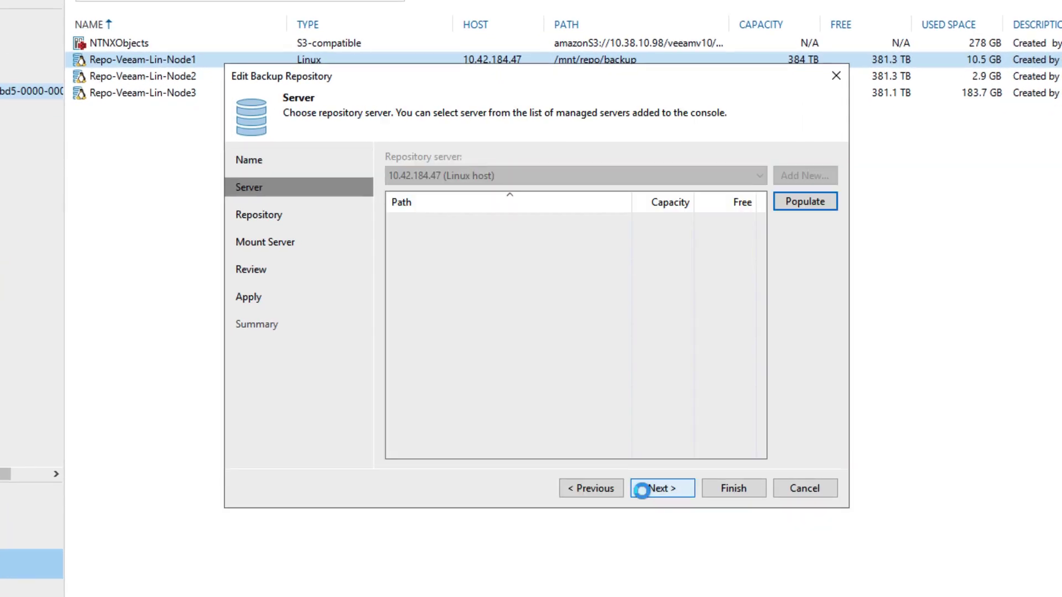
click(642, 490)
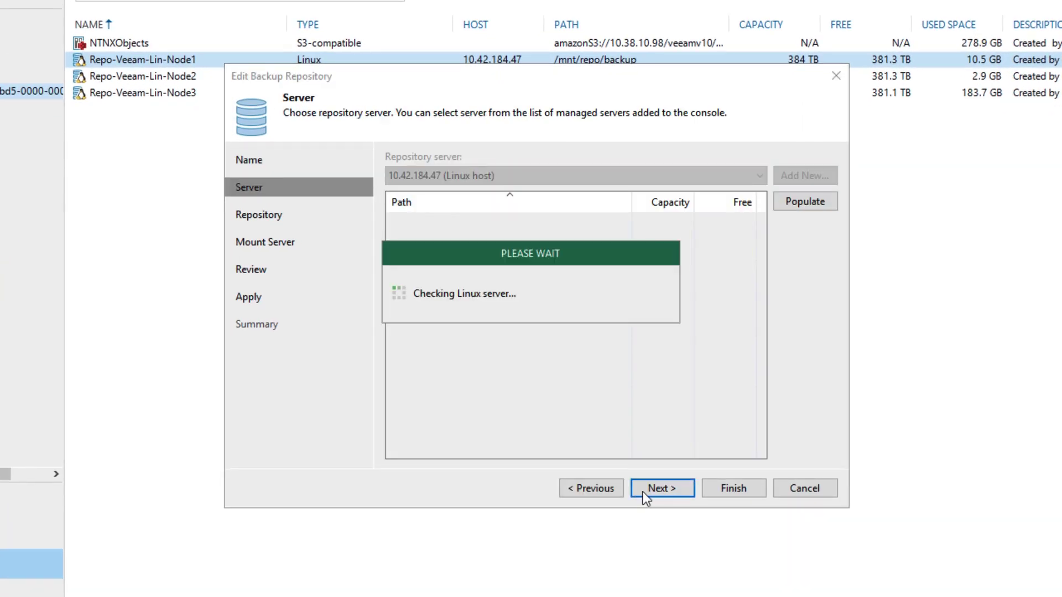